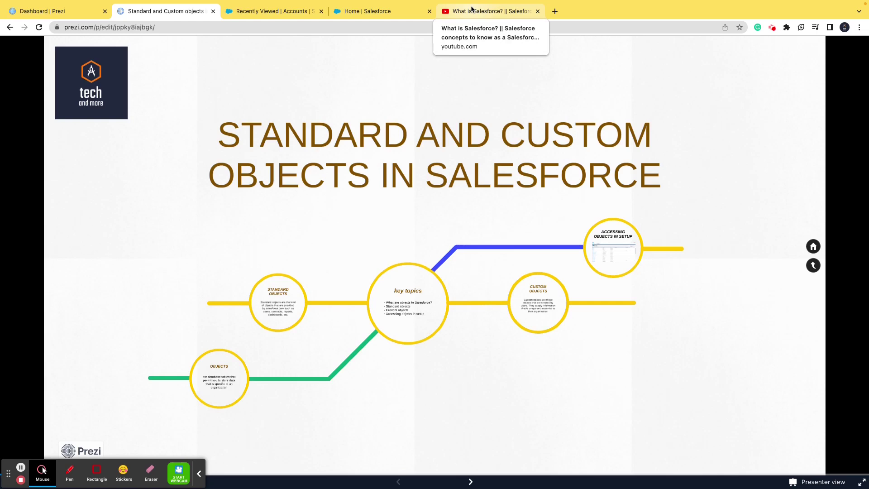
Step: Step the Prezi deck forward two slides, via key topics to the OBJECTS database-tables slide
click(471, 9)
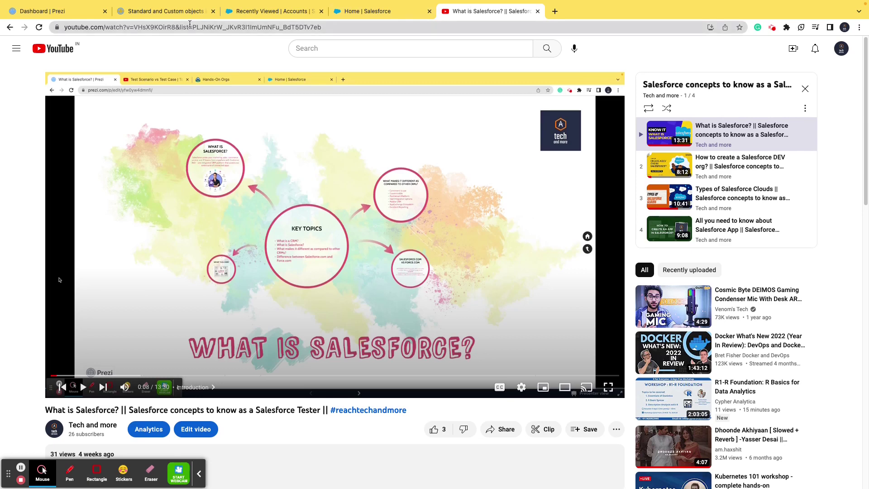
click(180, 17)
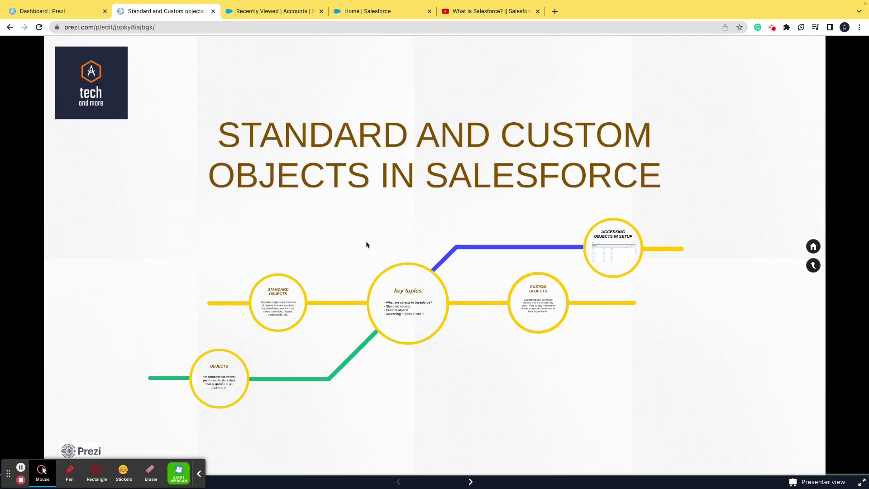
key(Right)
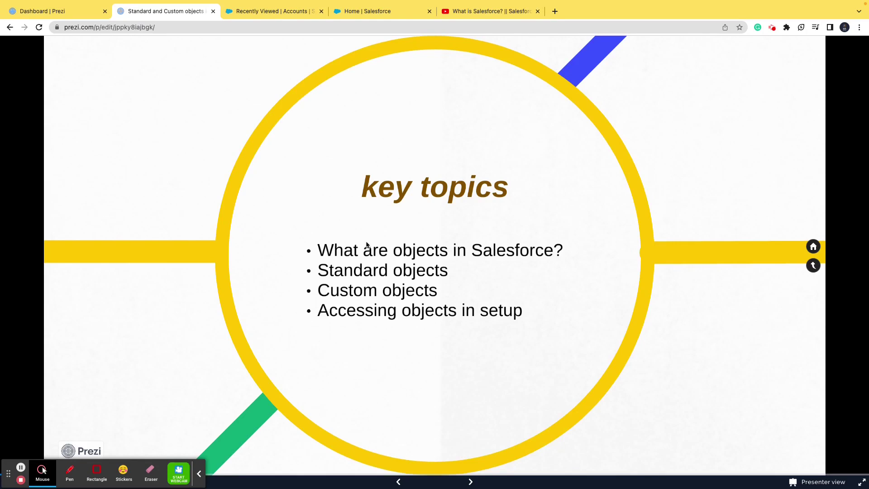
key(Right)
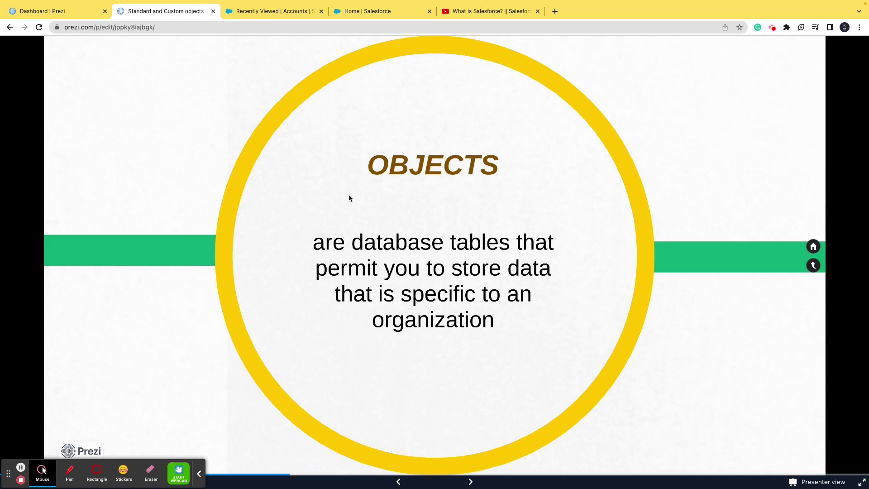
Step: Bring up Gringot's Bank Accounts Recently Viewed list after glancing at the video and Setup Home tabs
click(285, 13)
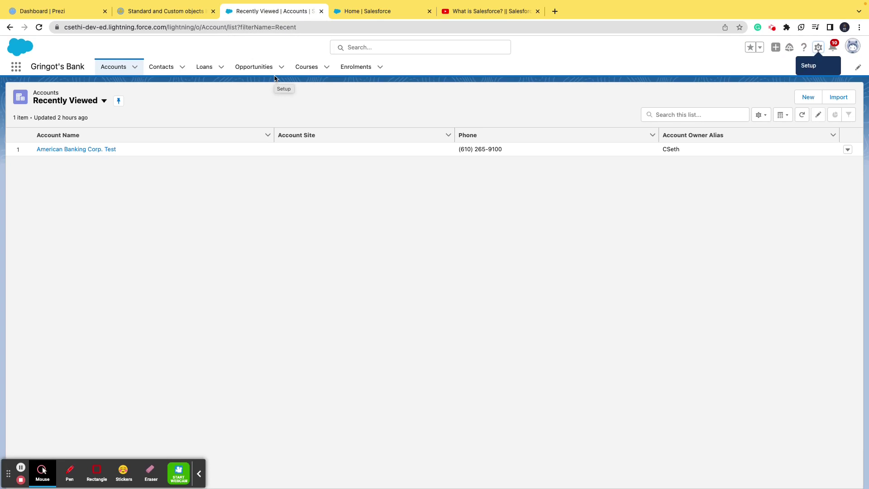
click(482, 10)
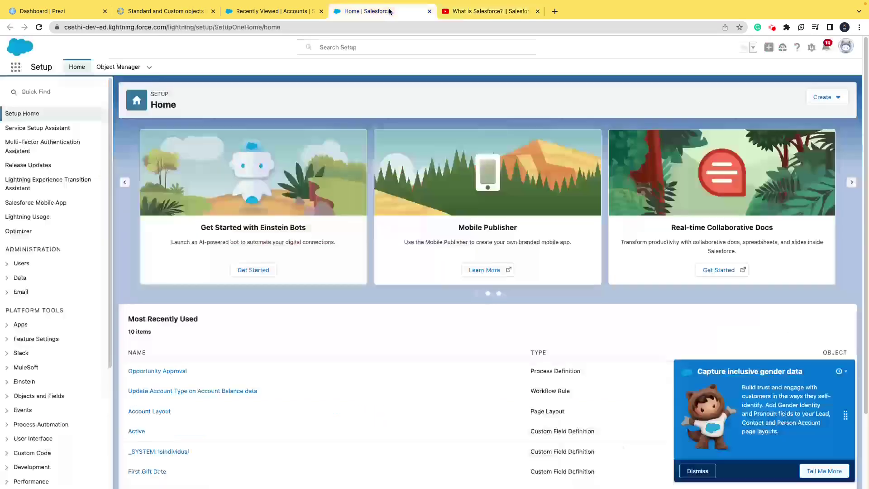
click(389, 11)
click(271, 12)
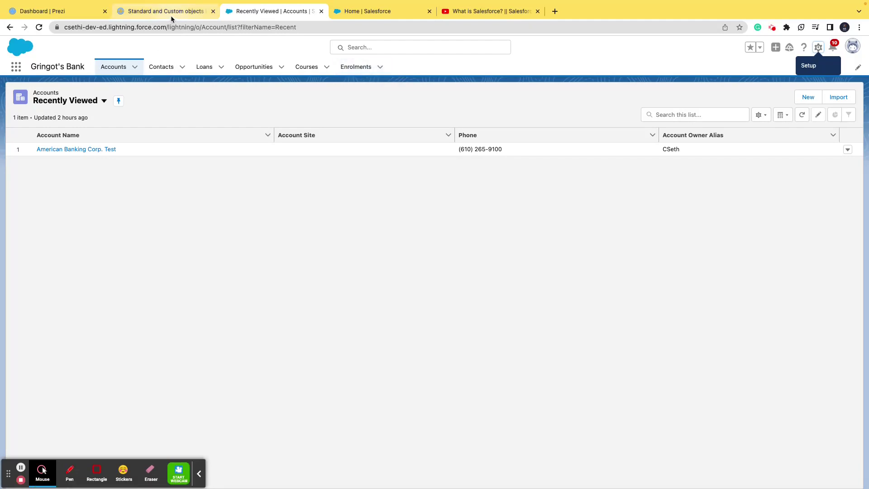
Step: Switch the Accounts list view to All Accounts and open the ABC account
click(100, 101)
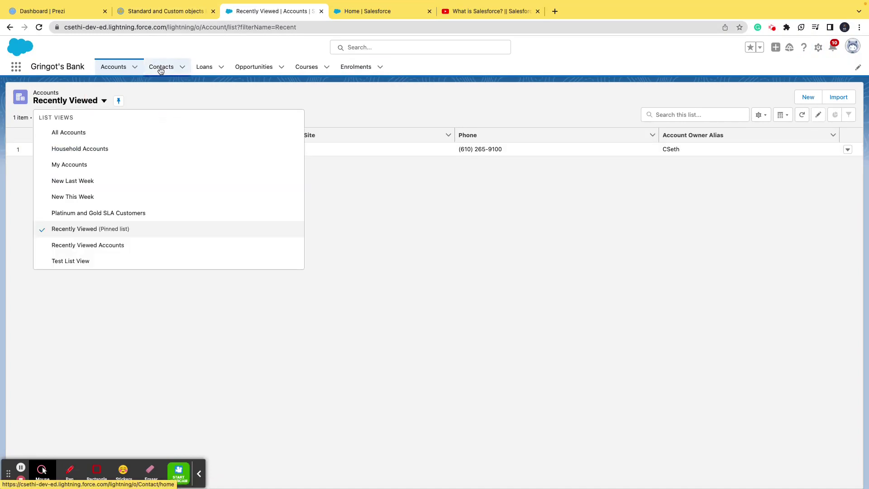
click(115, 137)
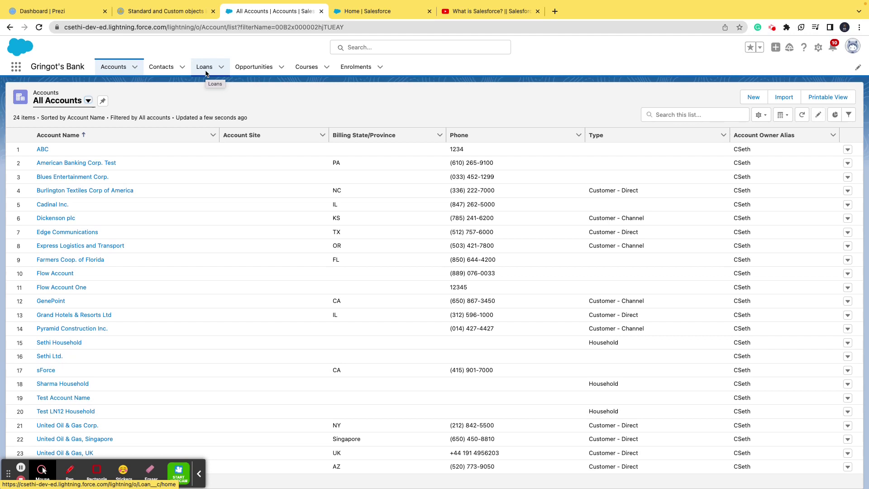
click(43, 149)
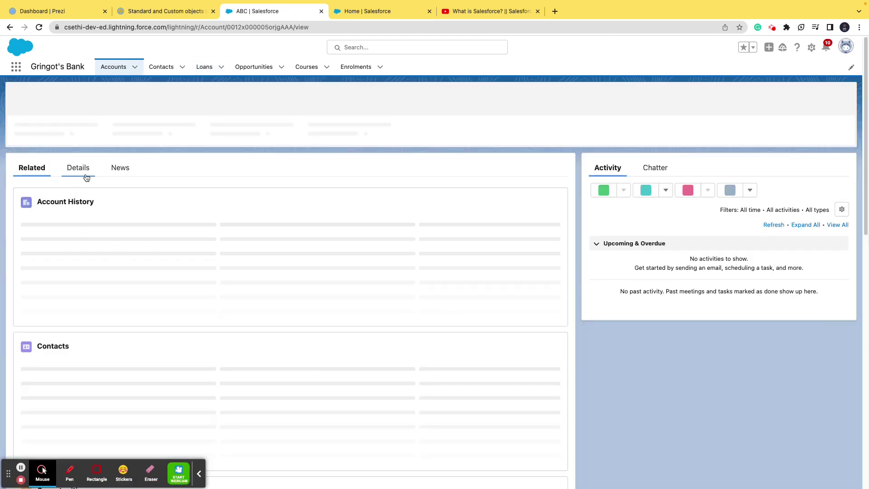
Step: Review ABC's Details fields, then return to the Accounts list
click(87, 166)
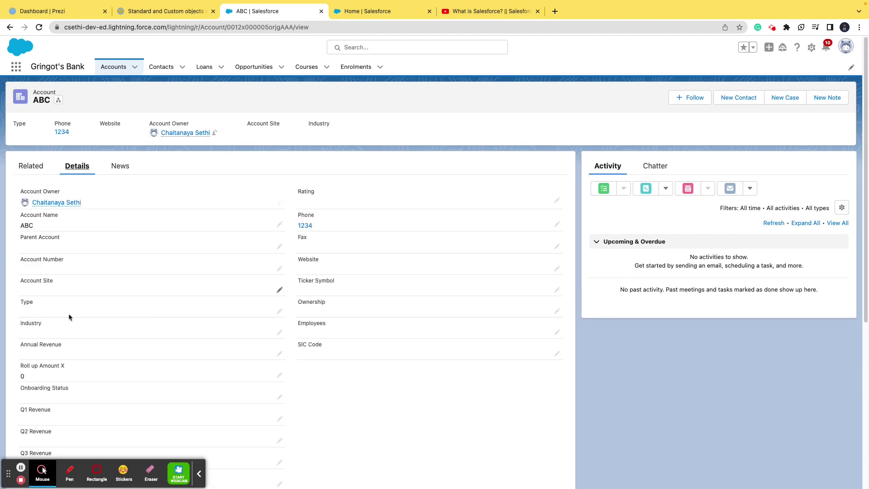
scroll(214, 320, down, 6)
scroll(215, 319, up, 6)
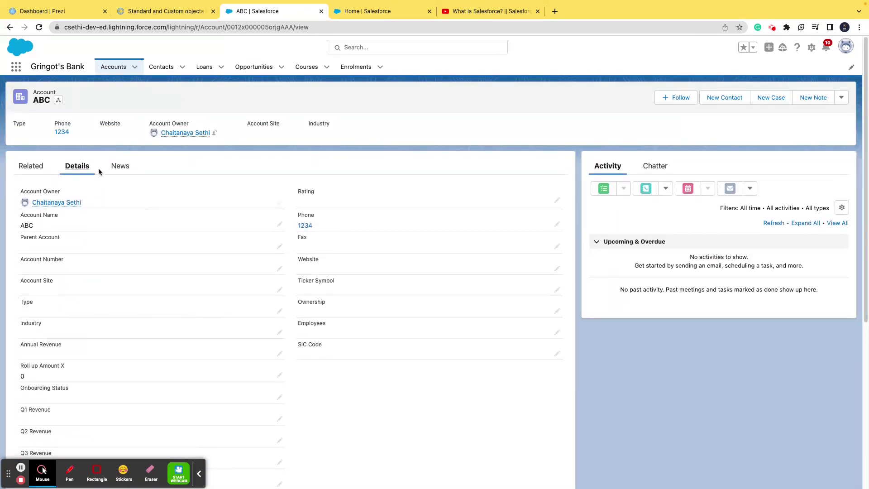
click(111, 66)
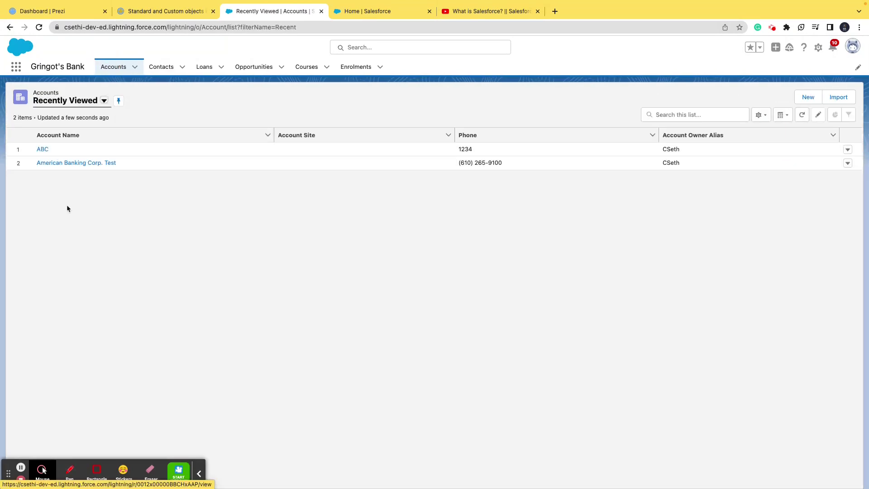
Step: Advance the Prezi two slides, past STANDARD OBJECTS to the CUSTOM OBJECTS slide
click(200, 16)
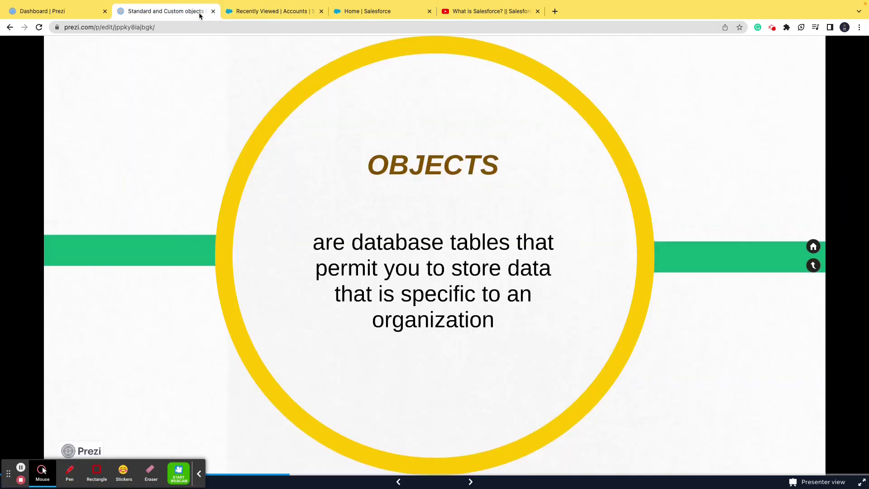
key(Right)
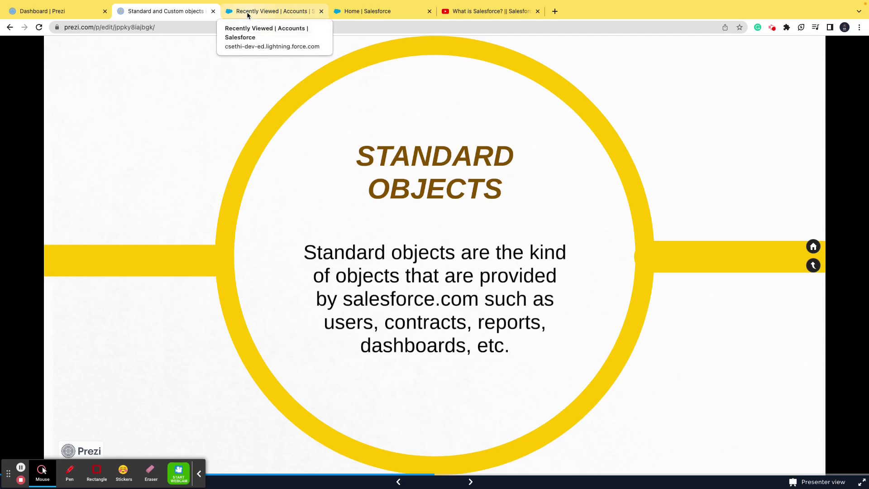
key(Right)
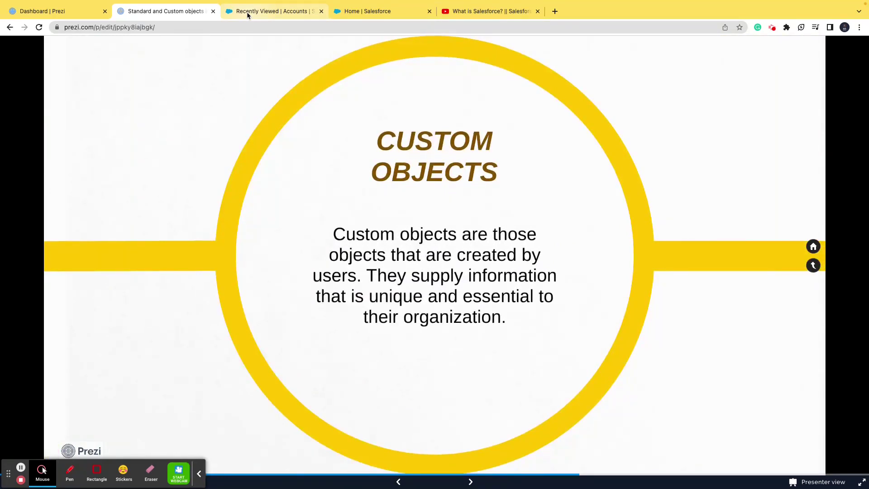
Step: Switch back to the Recently Viewed Accounts list showing ABC and American Banking Corp. Test
click(248, 15)
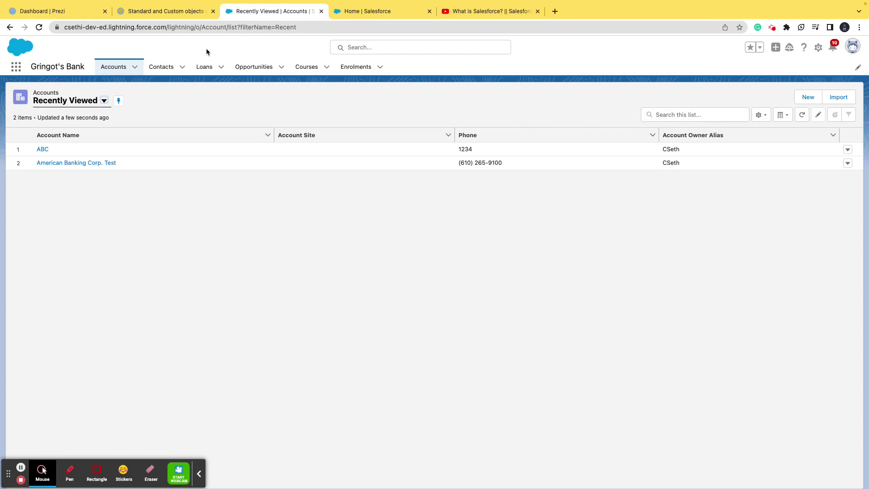
Step: Open Setup from the Accounts page and go to the Object Manager object list
click(400, 16)
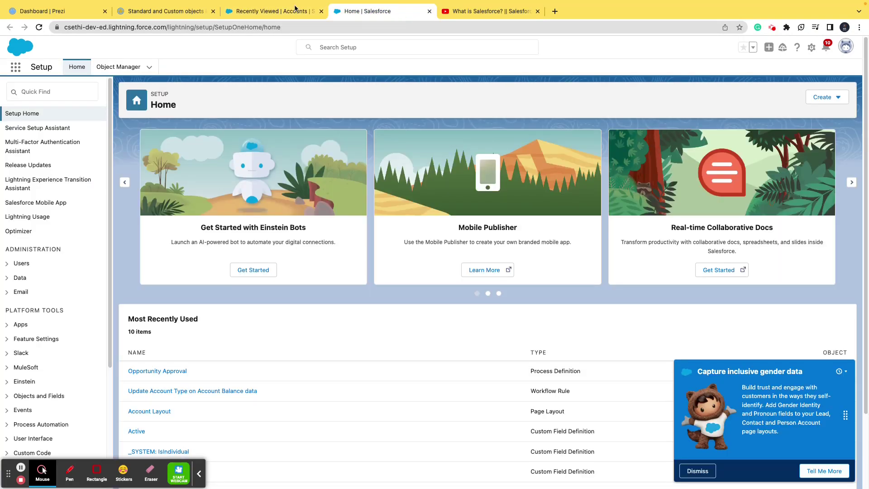
click(268, 14)
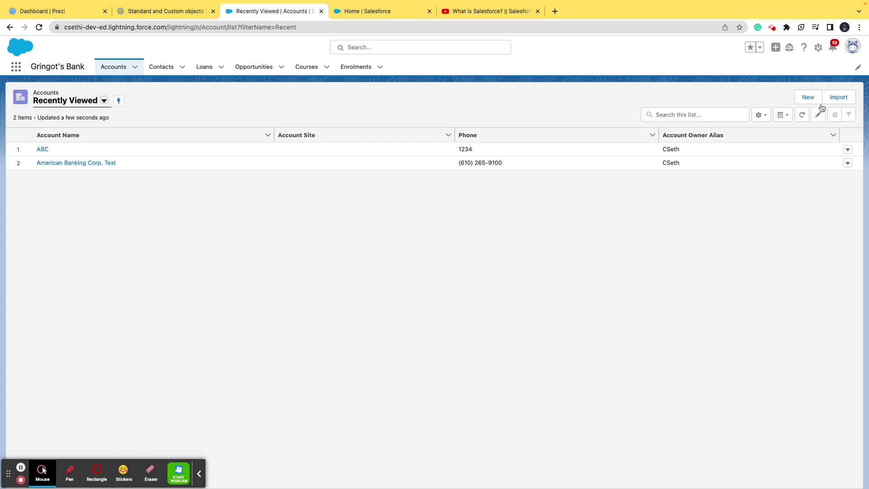
click(818, 48)
click(785, 72)
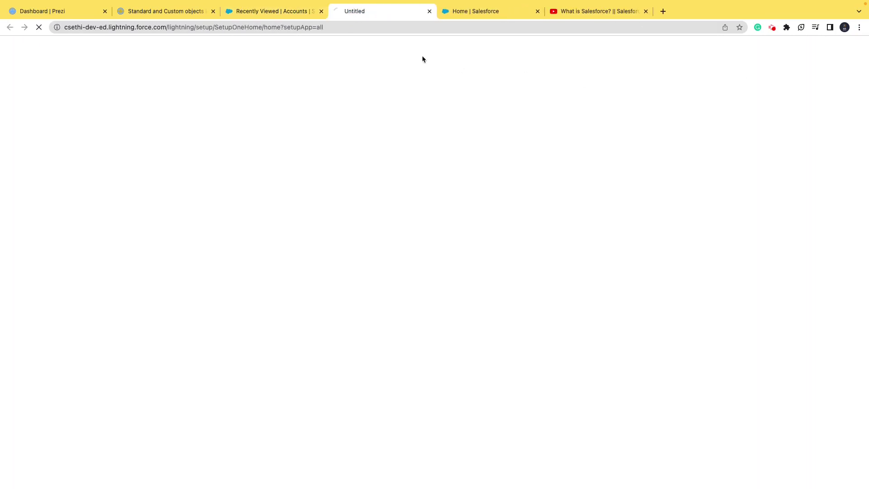
click(493, 12)
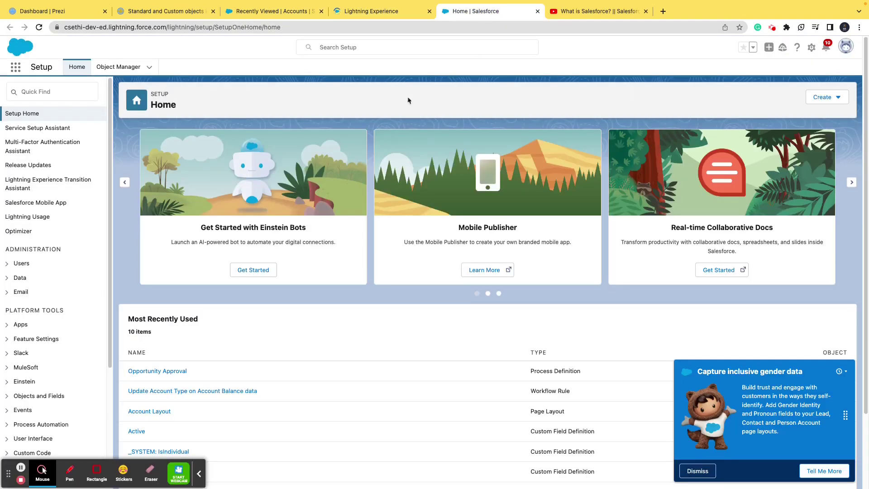
click(128, 68)
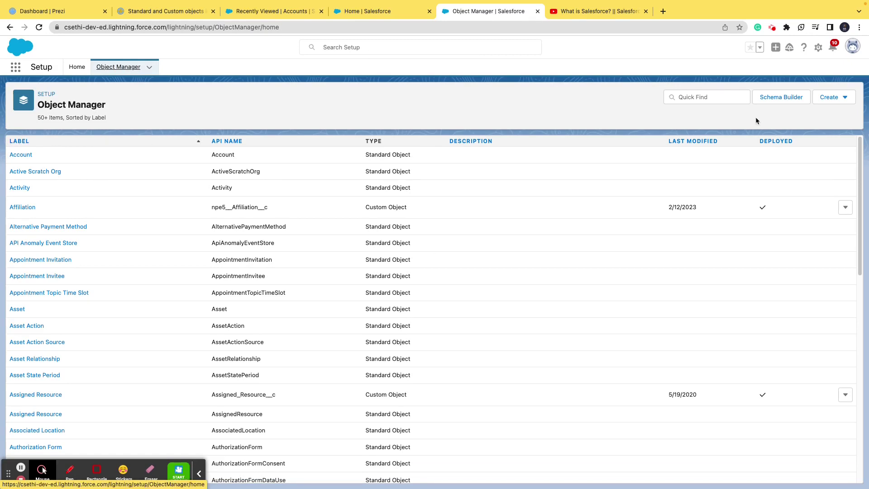
Step: View the Create dropdown's custom object options, dismissing and reopening it
click(846, 101)
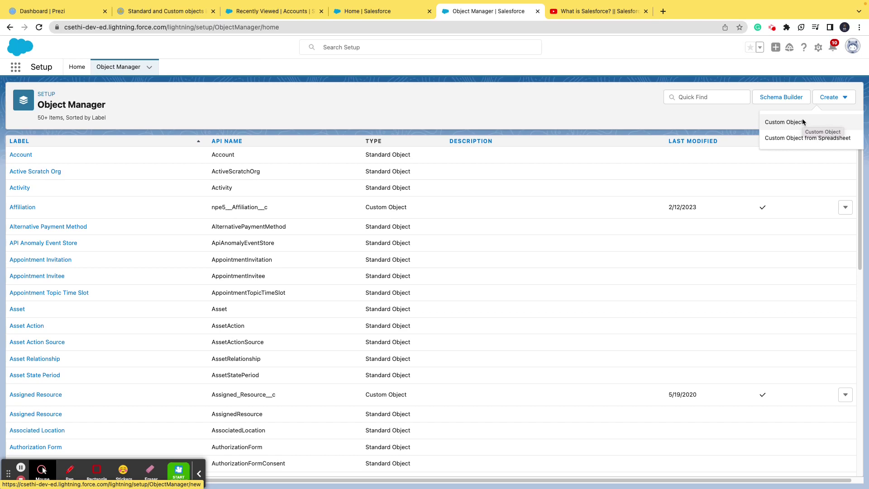
click(601, 105)
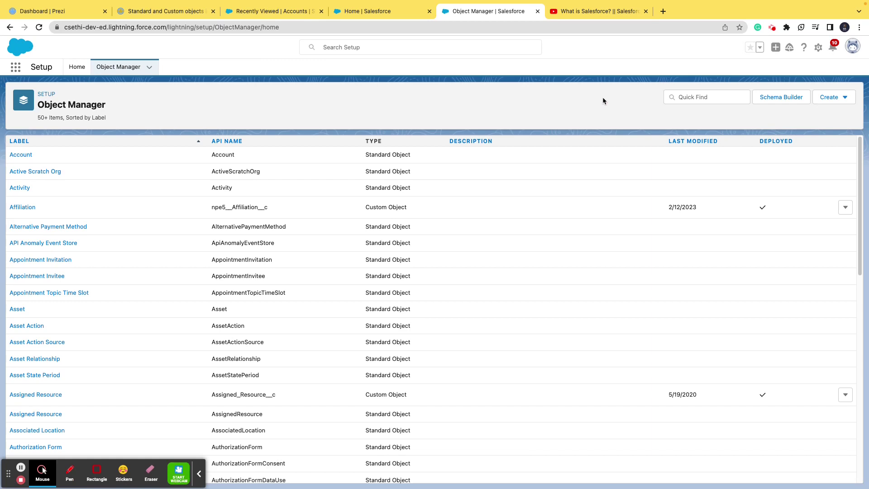
click(835, 97)
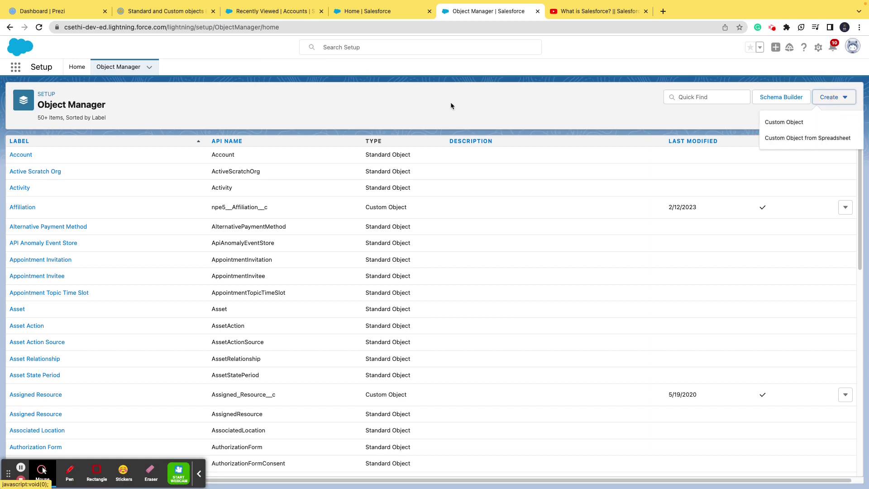
click(285, 59)
Step: Switch the Loans list from Recently Viewed to All, revealing LN-101, then go to Setup Home
click(291, 11)
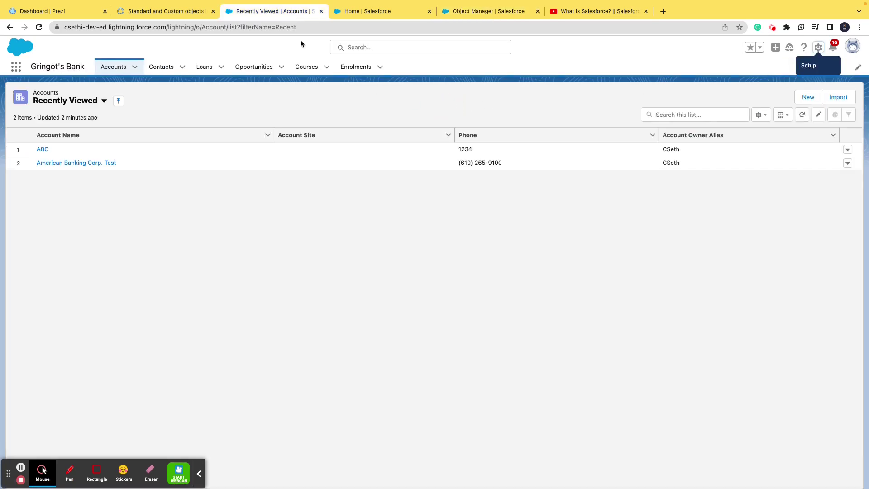
click(203, 74)
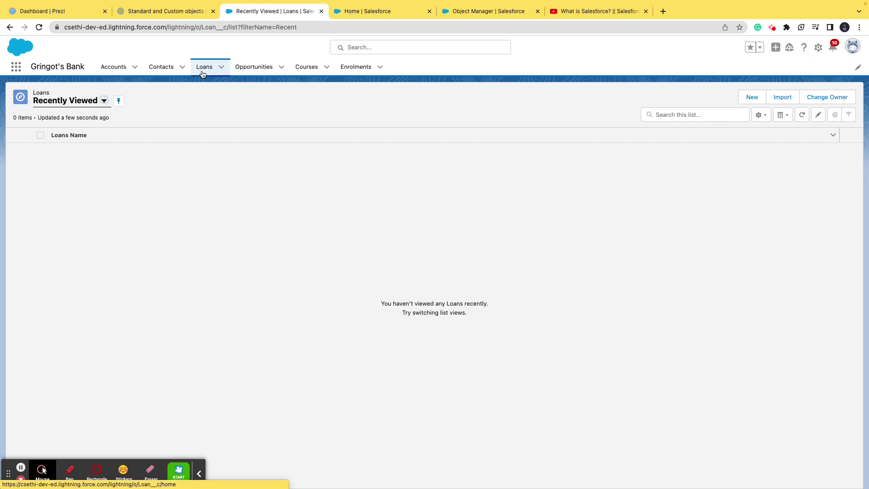
click(81, 108)
click(77, 130)
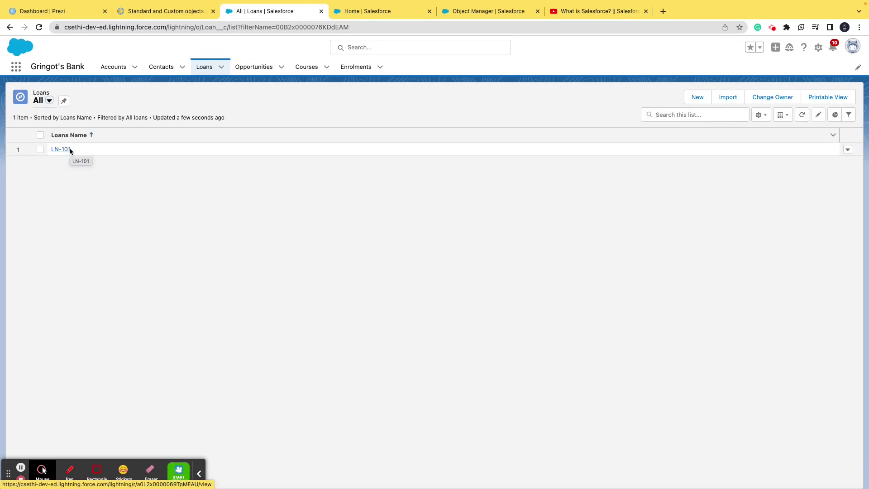
click(398, 11)
Step: Check the Create dropdown's custom object options in Object Manager, then close it
click(842, 98)
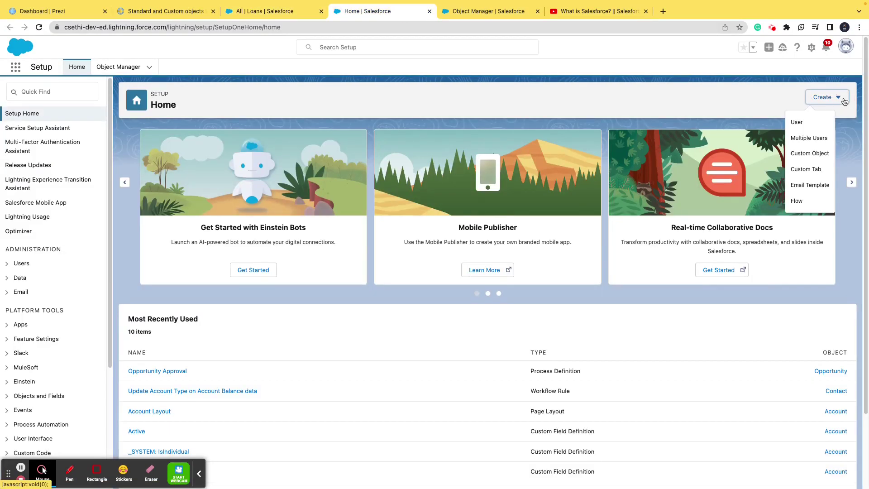
click(501, 17)
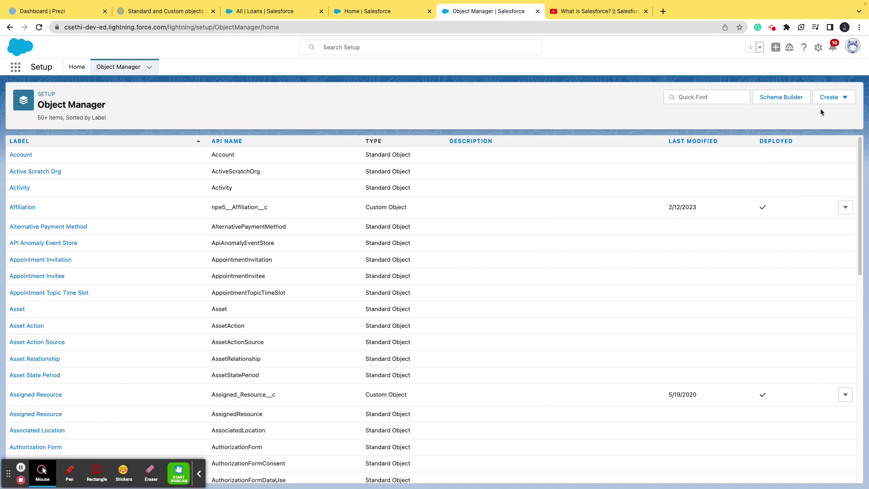
click(828, 97)
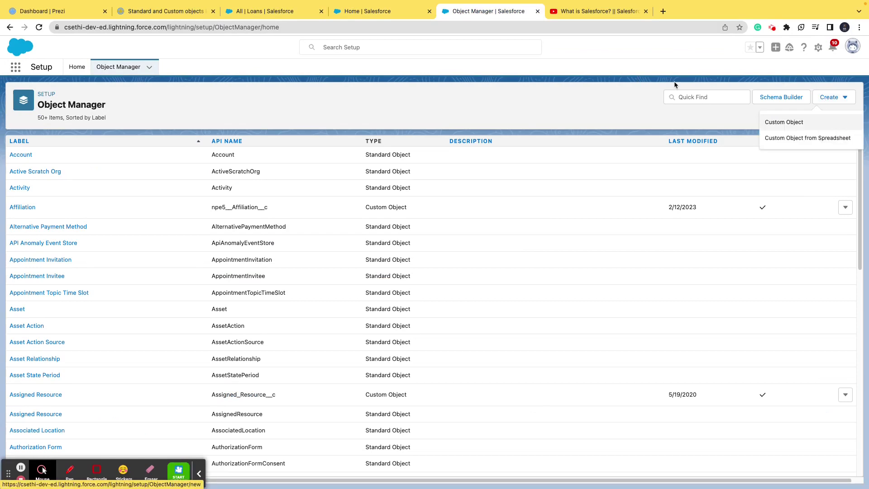
click(593, 91)
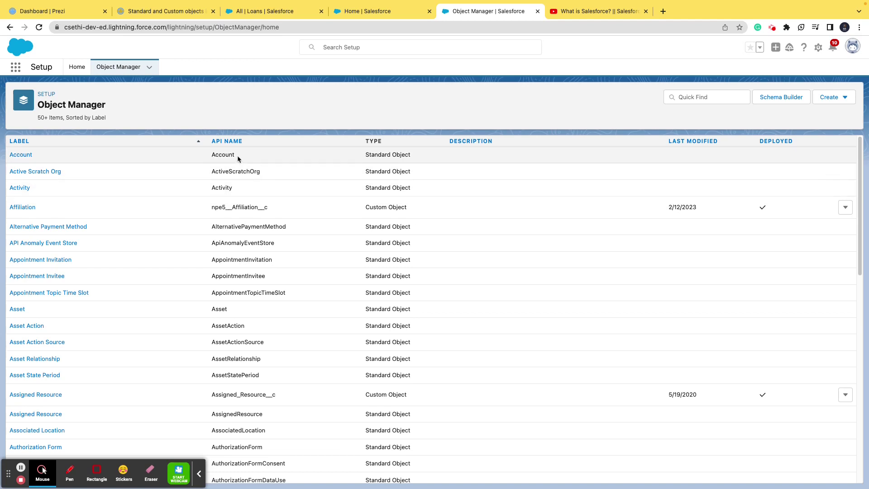
Step: Check the API Name column in Object Manager, then switch to the All Loans list with LN-101
click(218, 141)
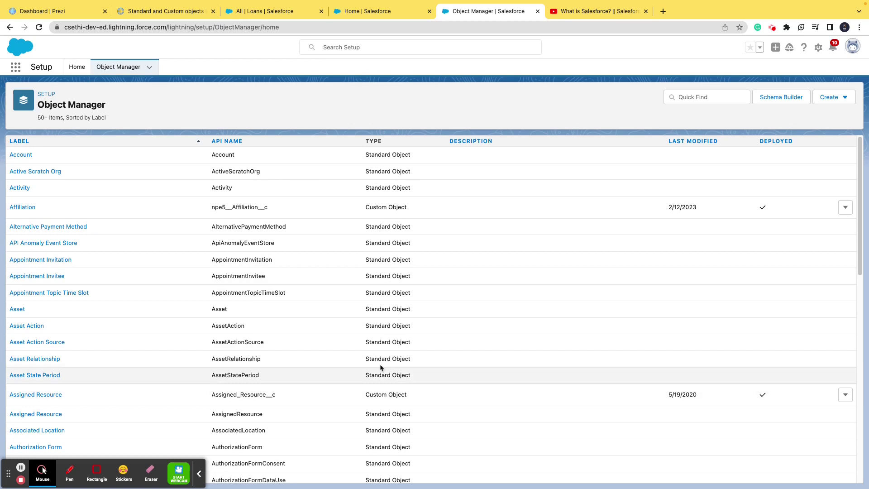
click(283, 11)
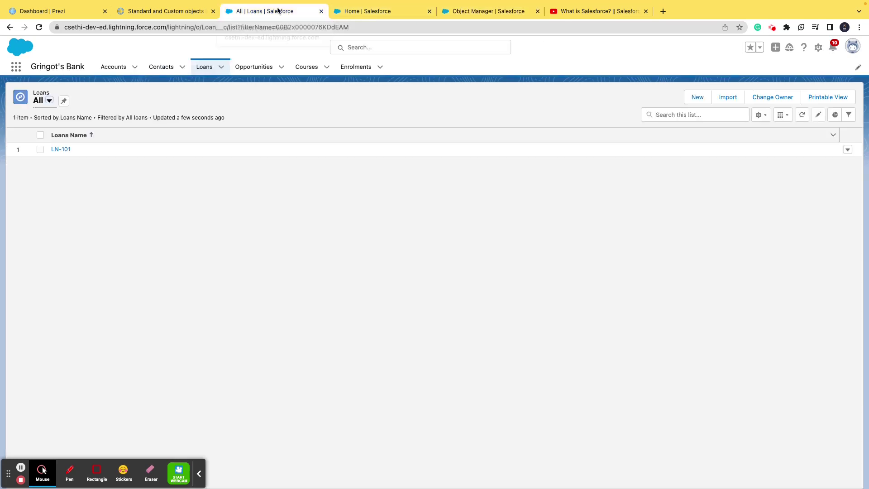
Step: Advance the Prezi through Accessing Objects in Setup to the overview, then switch to Object Manager
click(192, 11)
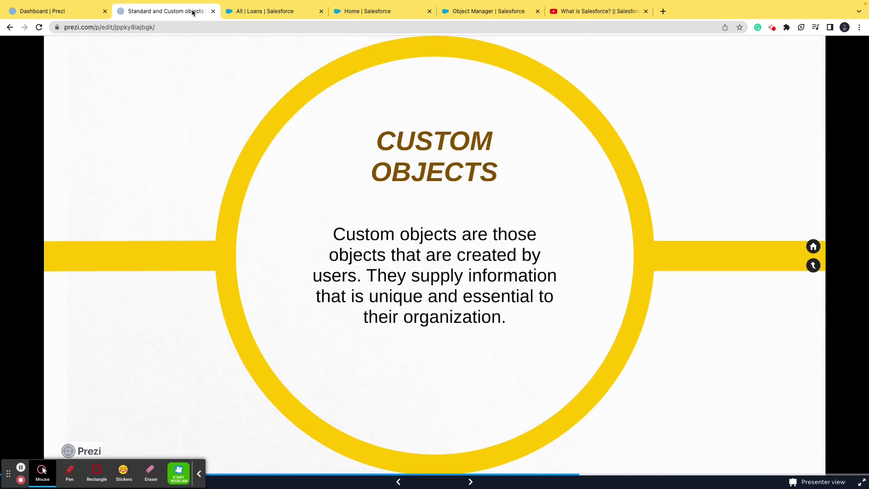
key(Right)
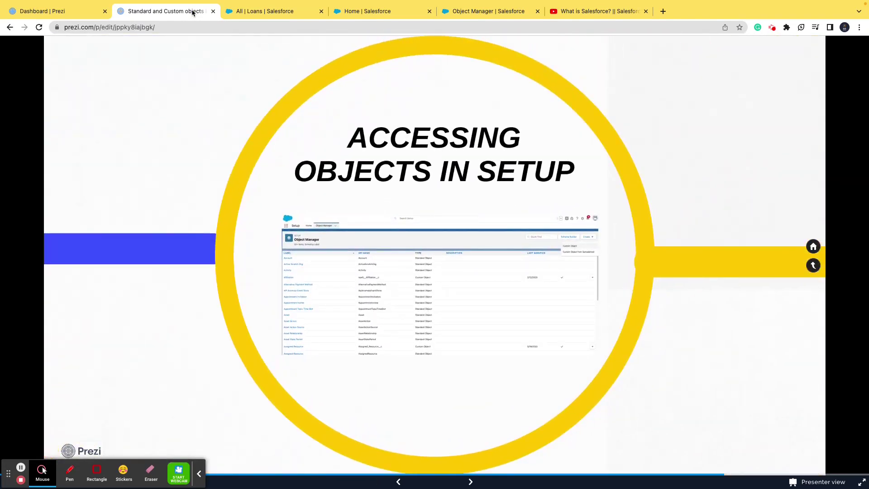
click(374, 13)
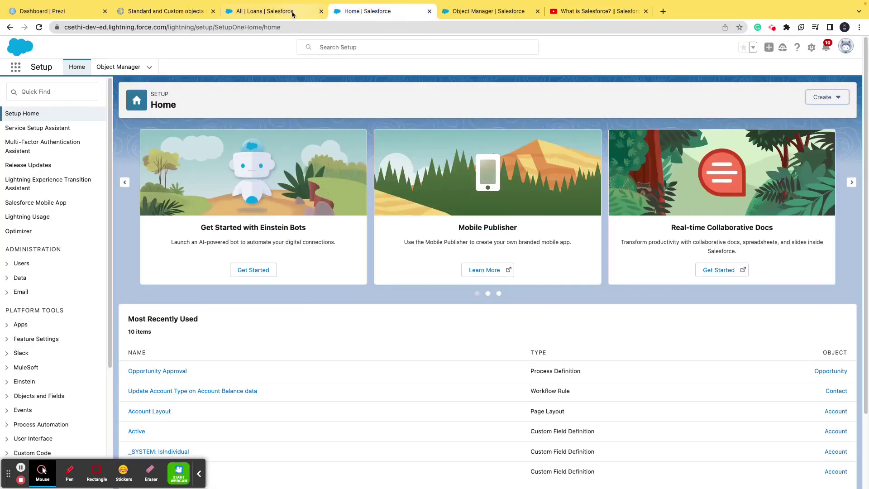
click(200, 14)
key(Right)
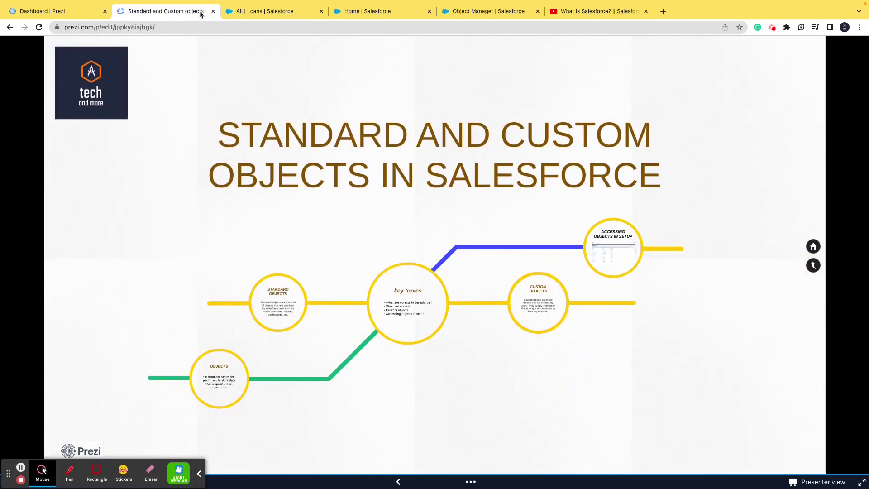
click(489, 12)
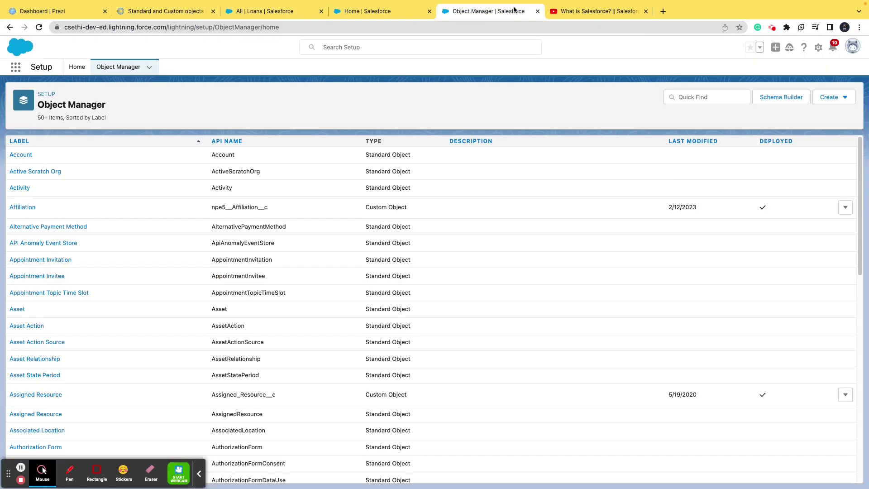
Step: Browse the Account object's Fields & Relationships list of 83+ fields and their data types
click(20, 154)
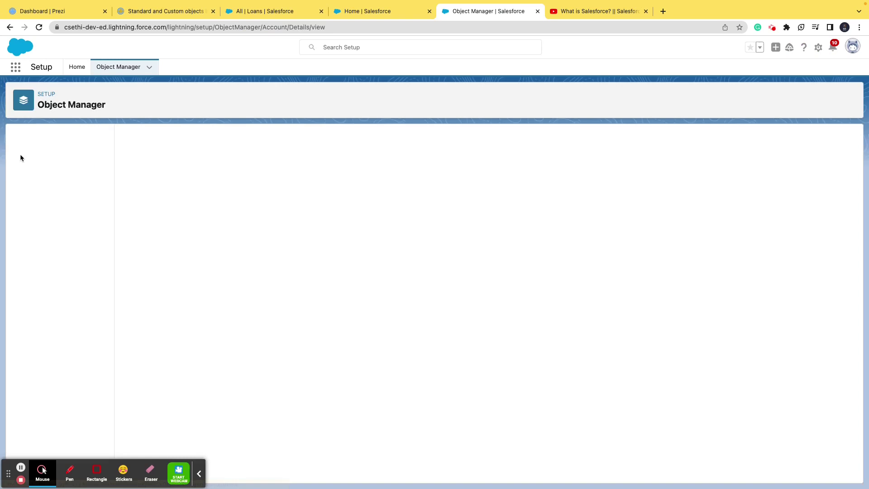
click(24, 157)
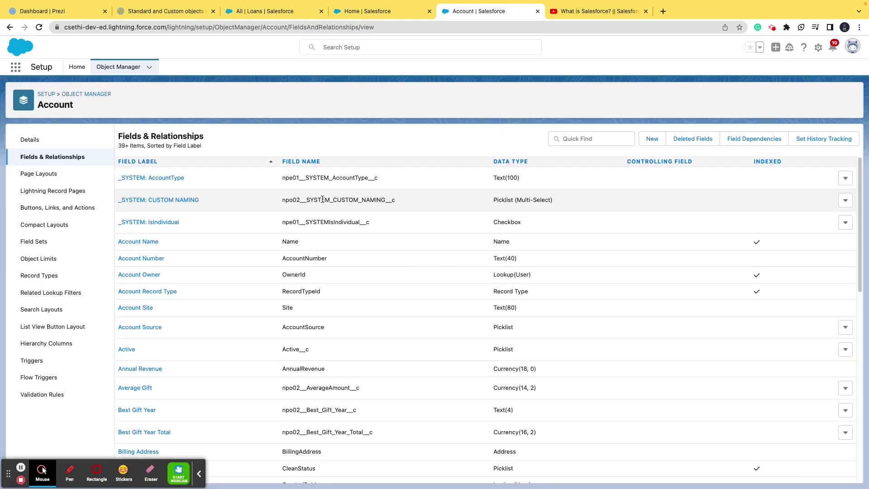
scroll(344, 201, down, 3)
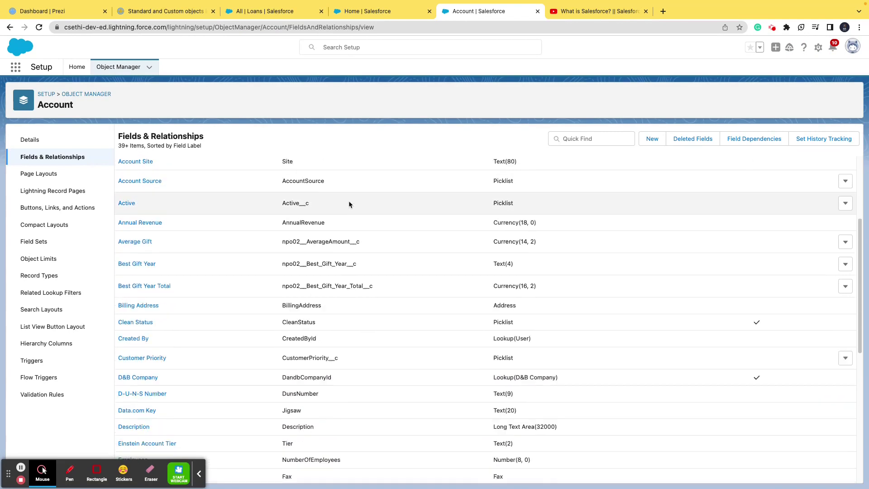
scroll(349, 203, down, 6)
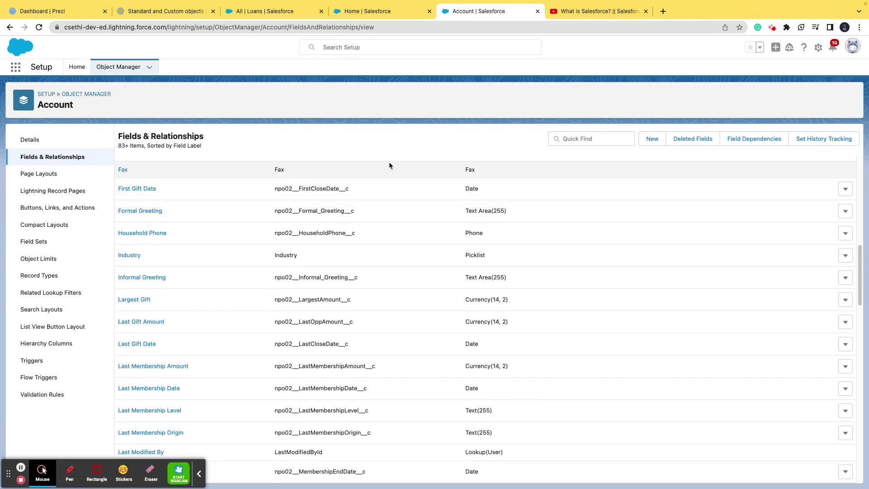
scroll(402, 372, down, 1)
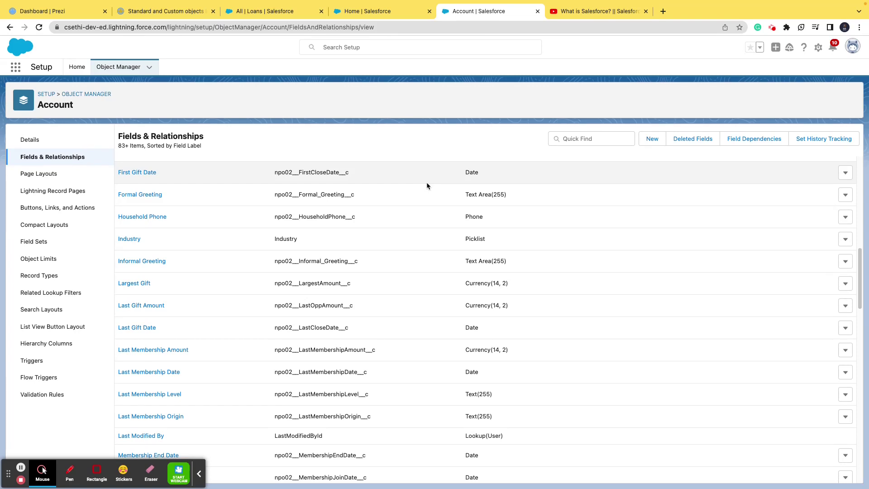
Step: Return to the Prezi 'Standard and Custom Objects in Salesforce' presentation overview
click(77, 12)
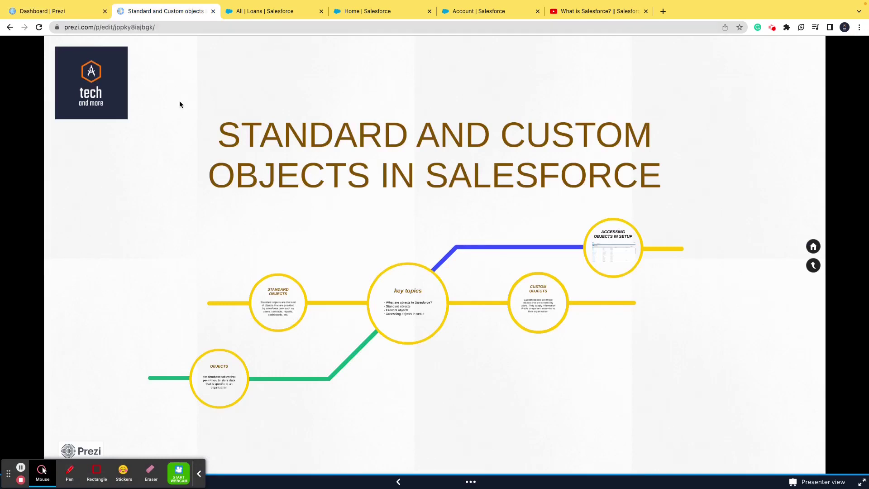